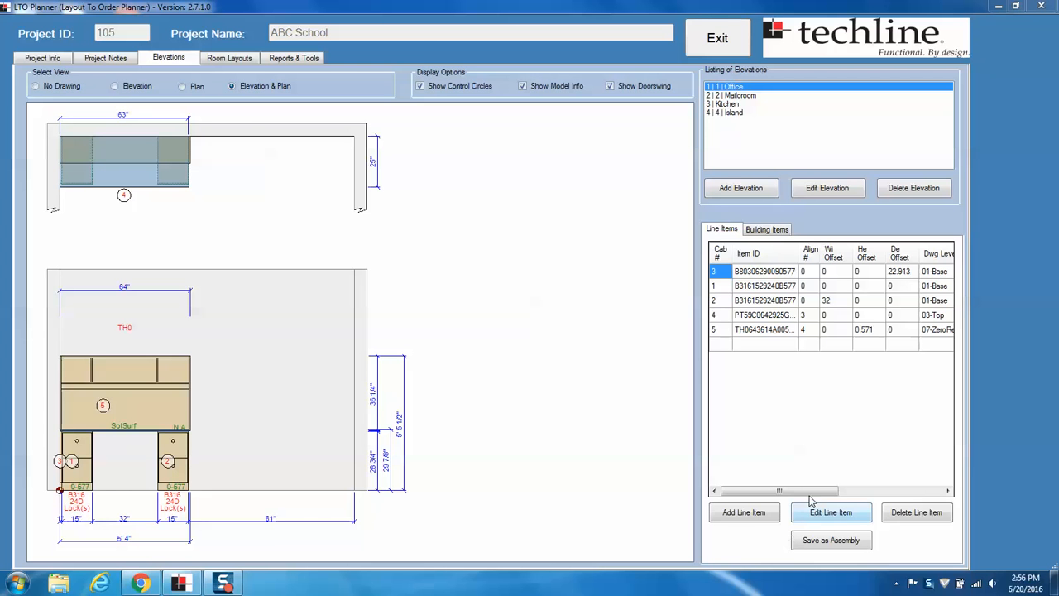
Start a new room layout described as My House, 20' 0" wide, 12' 0" deep and 8' 0" high.
{"action": "left_click", "coordinate": [225, 58]}
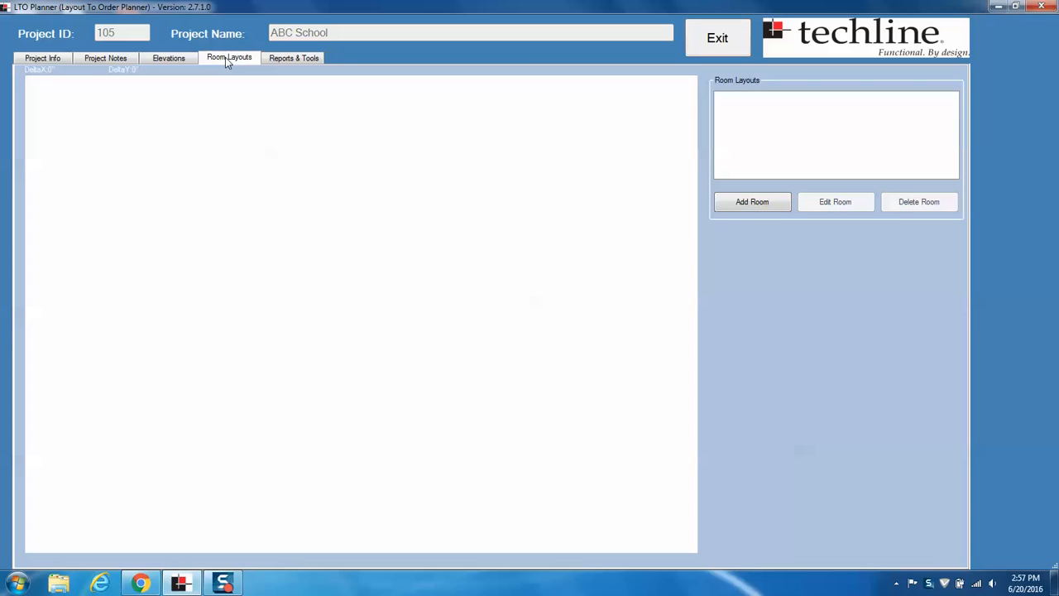
{"action": "left_click", "coordinate": [747, 206]}
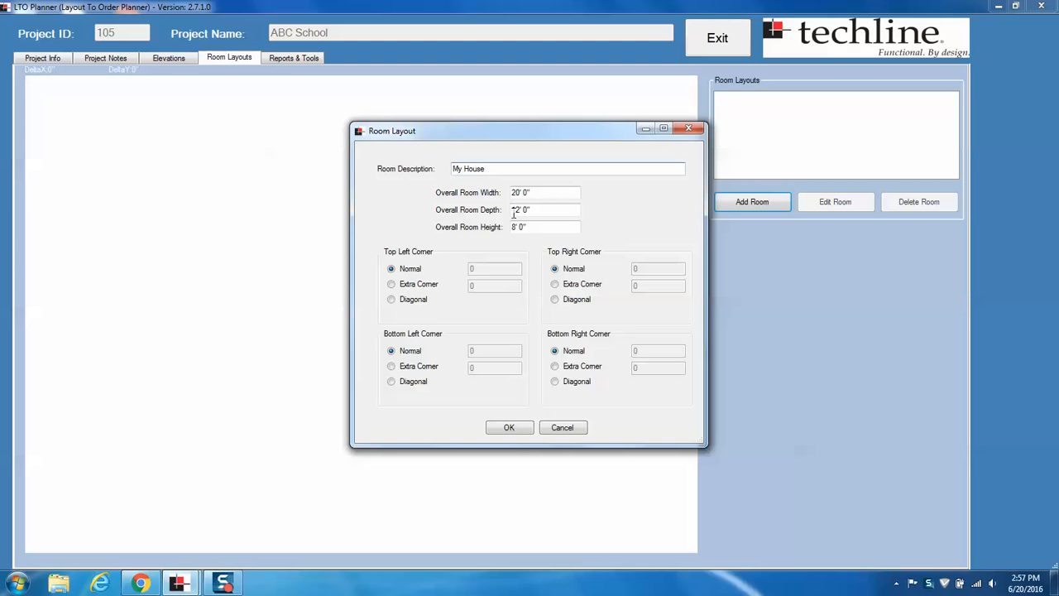
{"action": "left_click", "coordinate": [540, 192]}
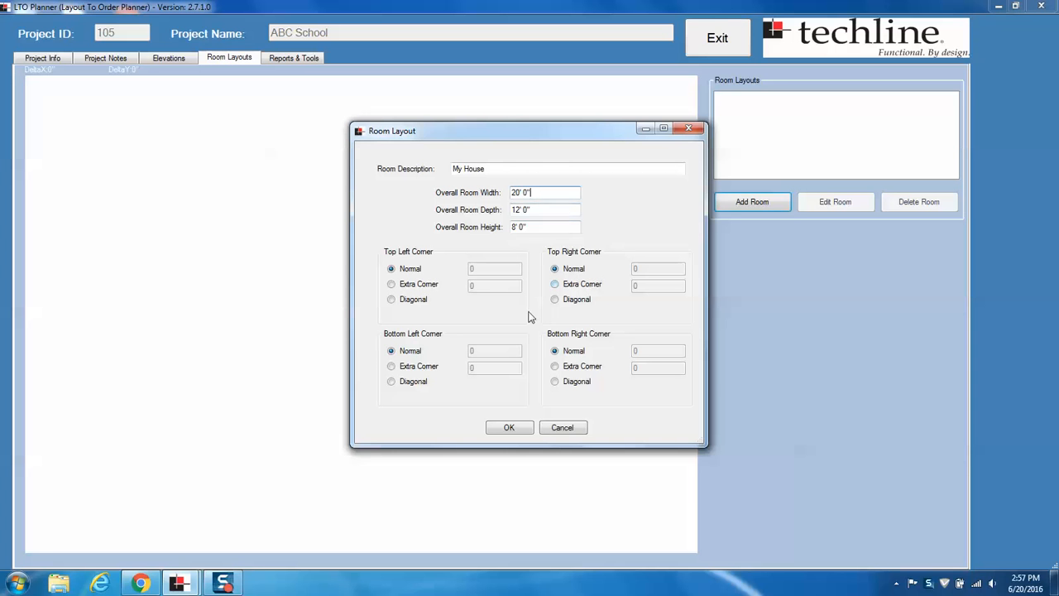
Make the room's bottom left corner an extra corner, 24 inches wide and 24 inches deep.
{"action": "left_click", "coordinate": [391, 366]}
{"action": "left_click_drag", "start_coordinate": [476, 351], "coordinate": [468, 354]}
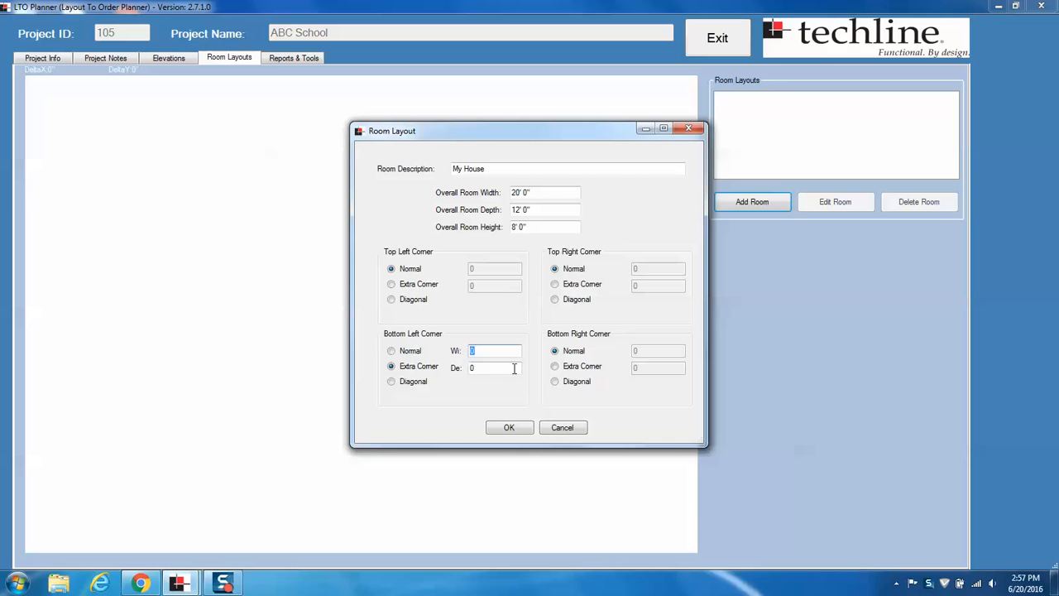
{"action": "type", "text": "24"}
{"action": "key", "text": "Tab"}
{"action": "type", "text": "24"}
Make the bottom right corner diagonal, 24 inches wide and 24 inches deep, and create the room.
{"action": "left_click", "coordinate": [555, 382]}
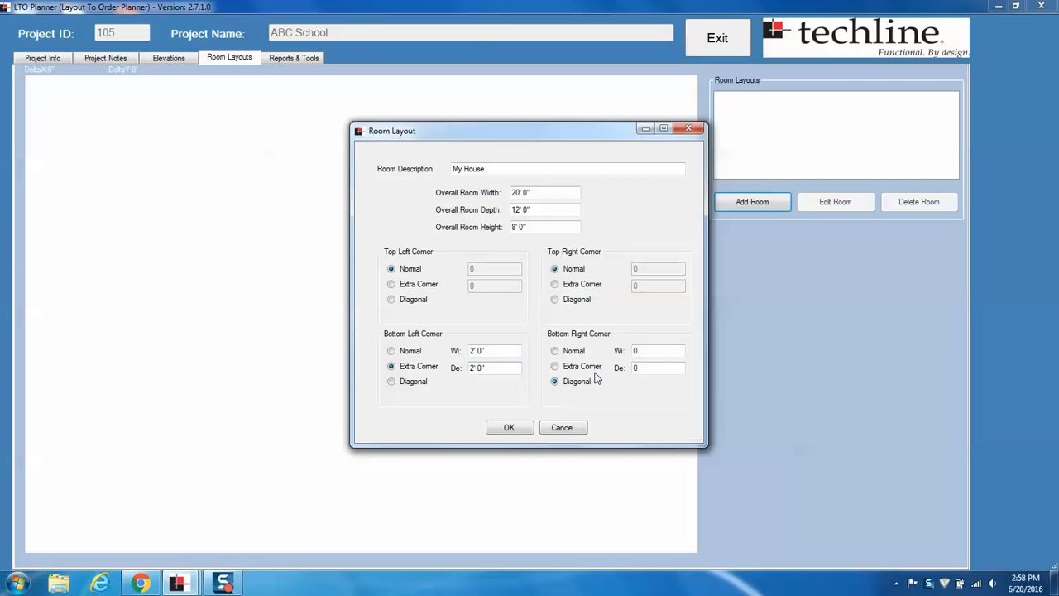
{"action": "left_click", "coordinate": [650, 351]}
{"action": "left_click", "coordinate": [627, 367]}
{"action": "type", "text": "24"}
{"action": "left_click", "coordinate": [510, 428]}
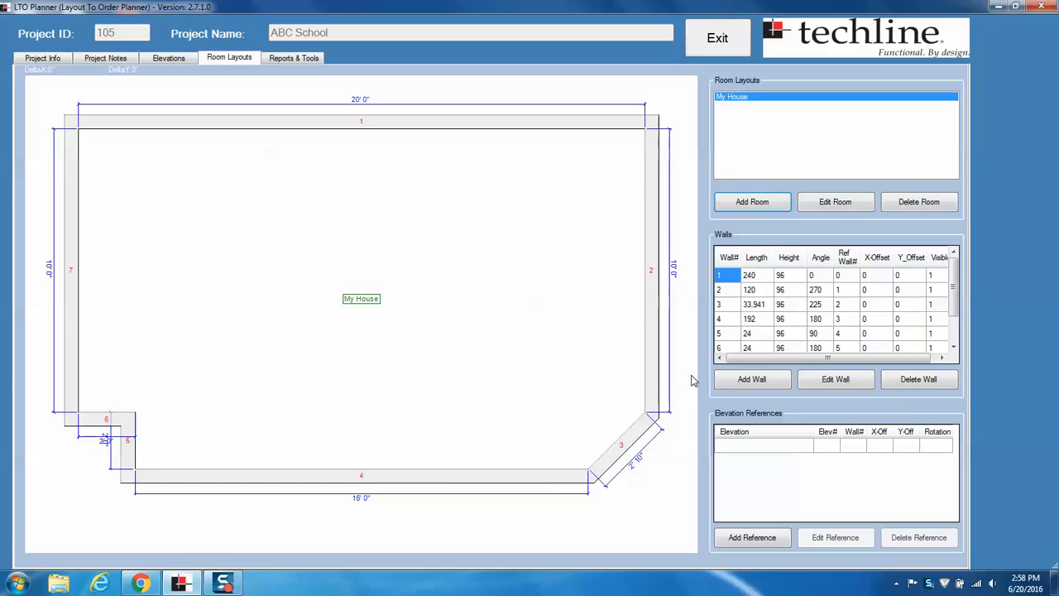
Add a bump-out to wall 4 with a 1' 0" start distance, 3' 0" width and 1' 0" depth.
{"action": "right_click", "coordinate": [443, 488]}
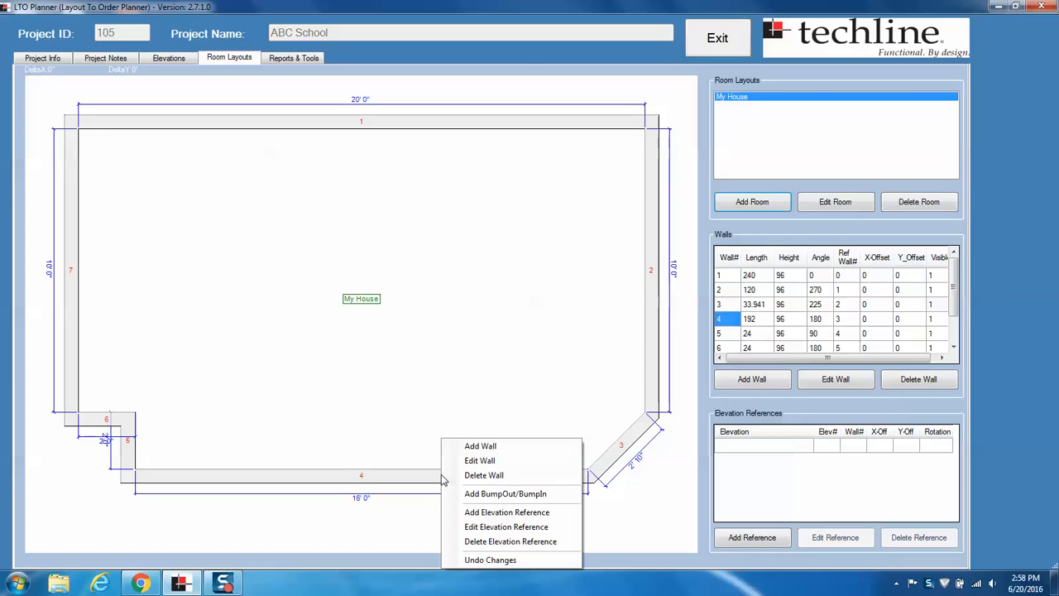
{"action": "left_click", "coordinate": [483, 498]}
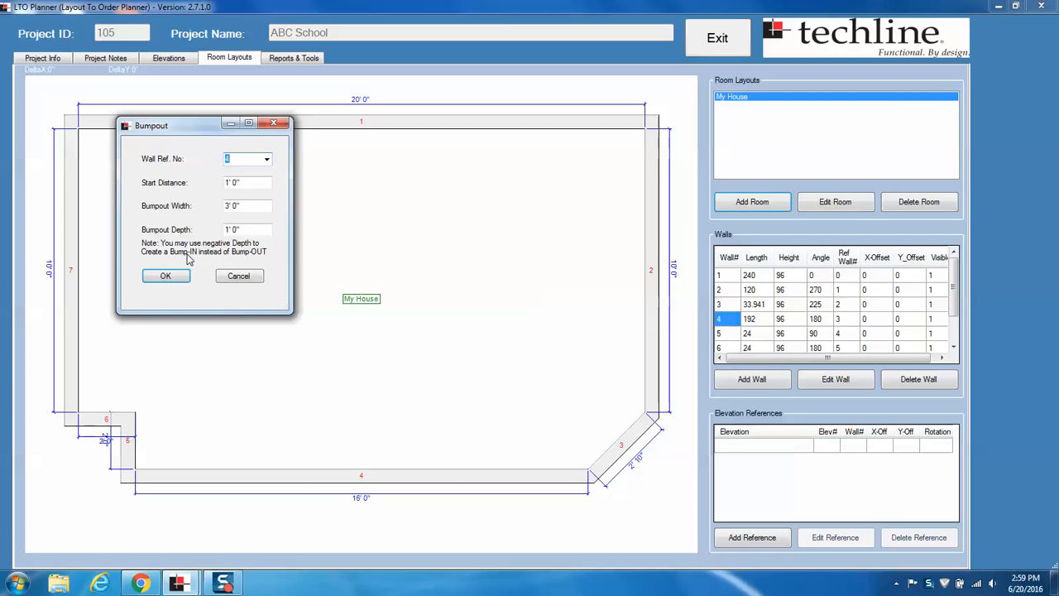
{"action": "left_click", "coordinate": [168, 279]}
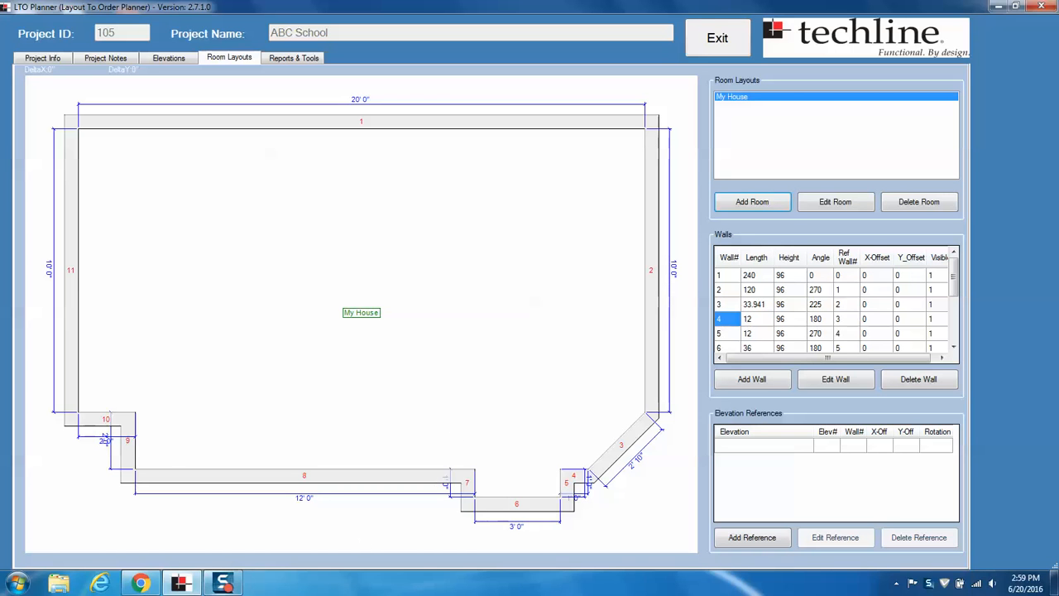
Start a new elevation reference for the Kitchen elevation and set its elevation tag to 3.
{"action": "left_click", "coordinate": [748, 540]}
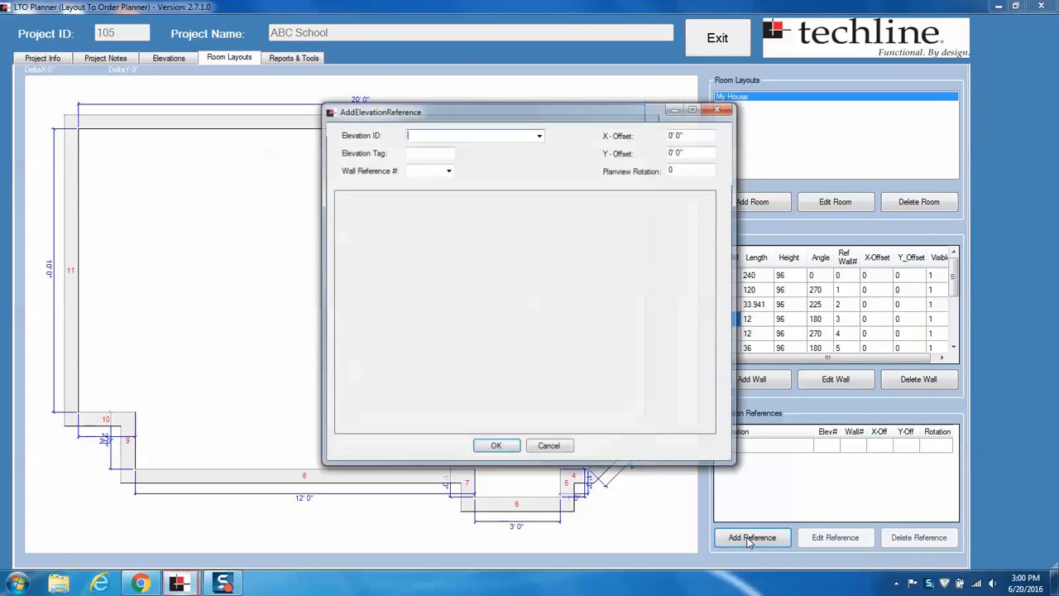
{"action": "left_click", "coordinate": [538, 136]}
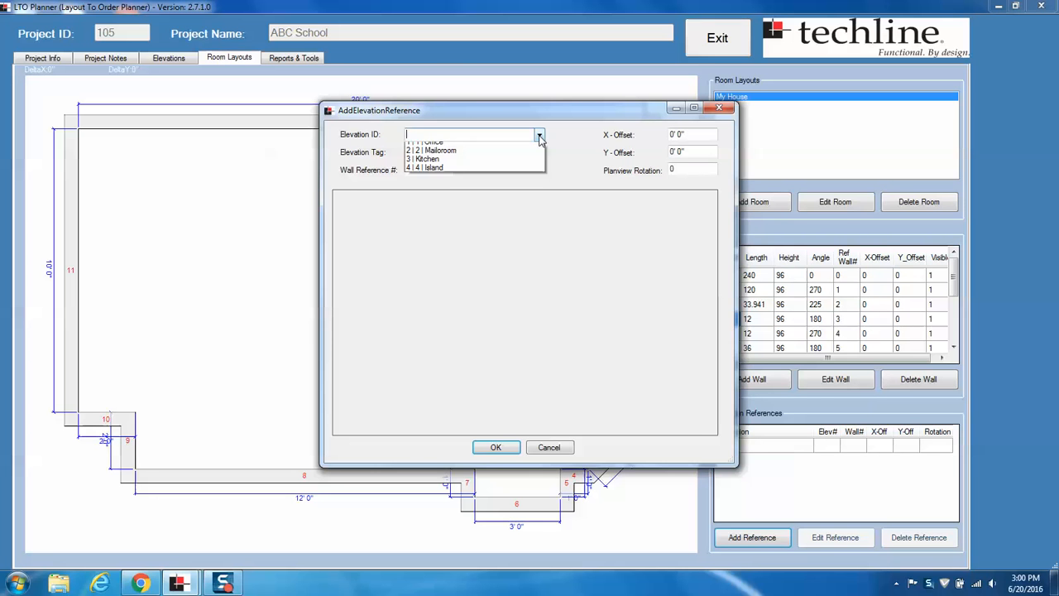
{"action": "left_click", "coordinate": [455, 165]}
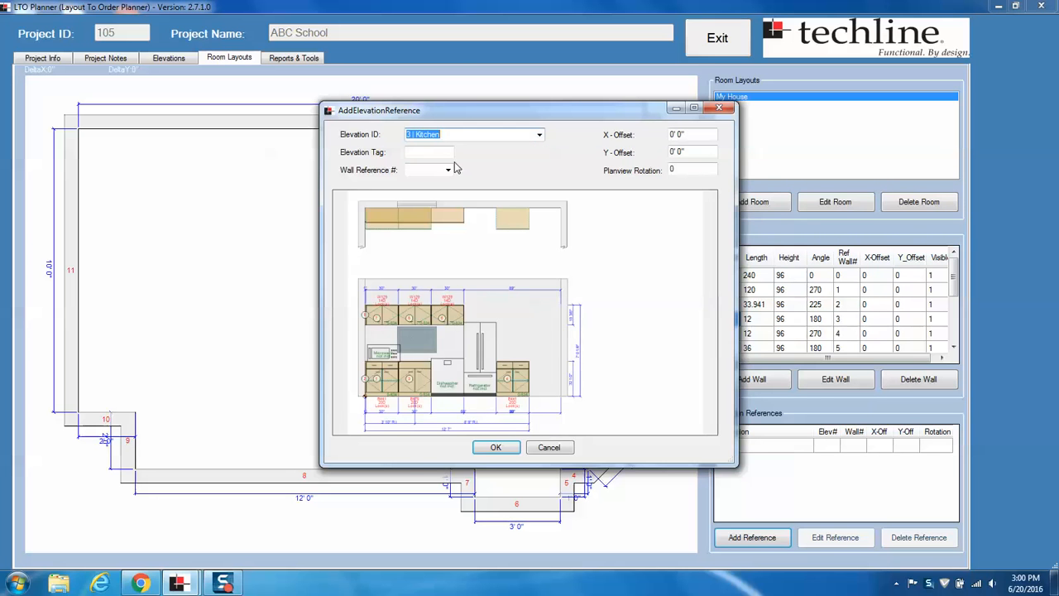
{"action": "left_click", "coordinate": [413, 152]}
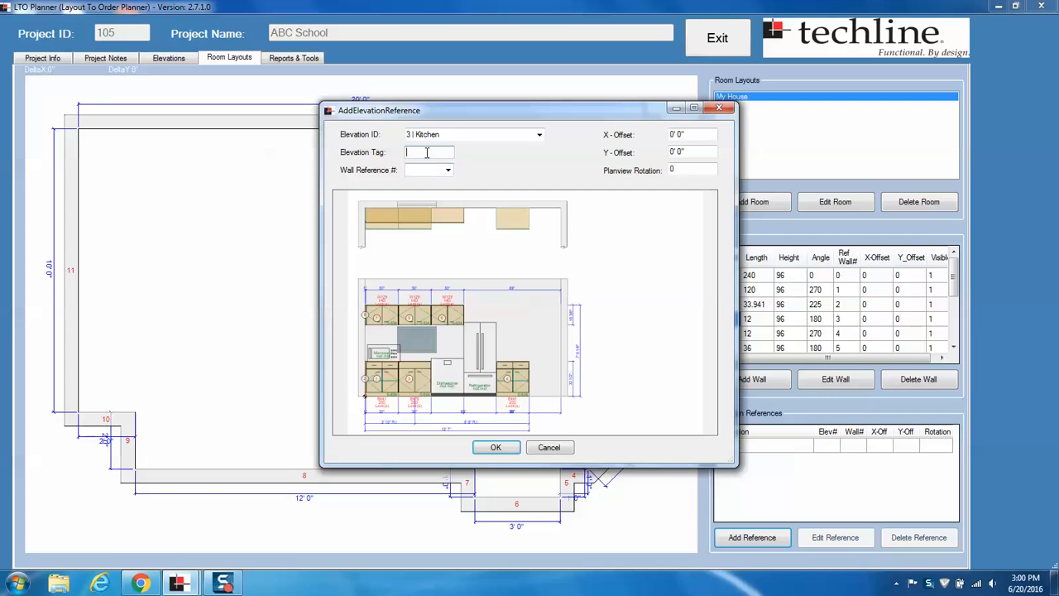
{"action": "type", "text": "3"}
Place the Kitchen elevation against wall 1, and preview its elevation drawing from its marker in the plan.
{"action": "mouse_move", "coordinate": [457, 115]}
{"action": "left_mouse_down"}
{"action": "mouse_move", "coordinate": [832, 105]}
{"action": "mouse_move", "coordinate": [812, 98]}
{"action": "left_mouse_up"}
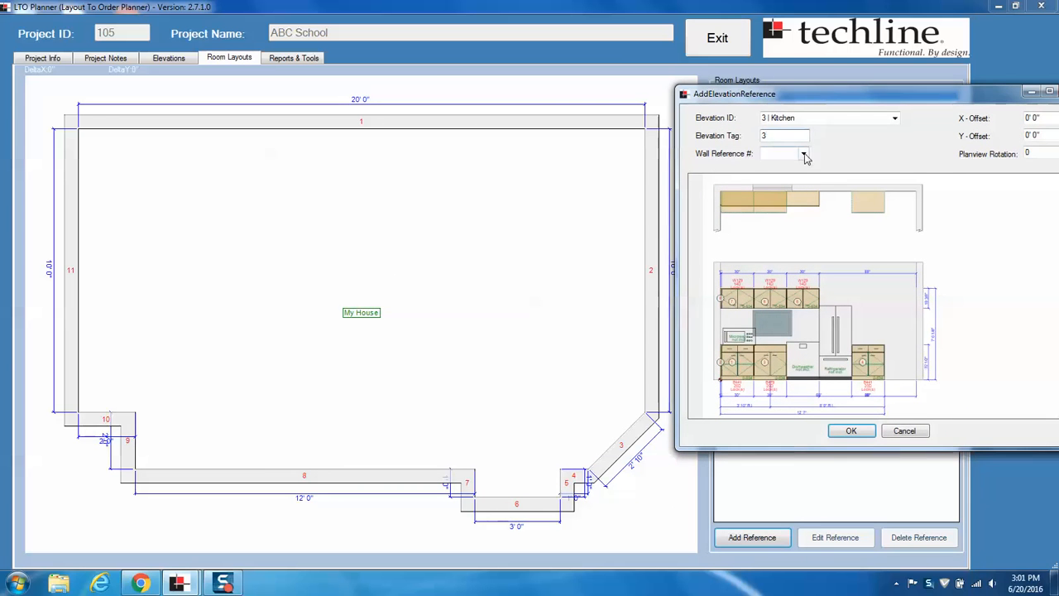
{"action": "left_click", "coordinate": [803, 153]}
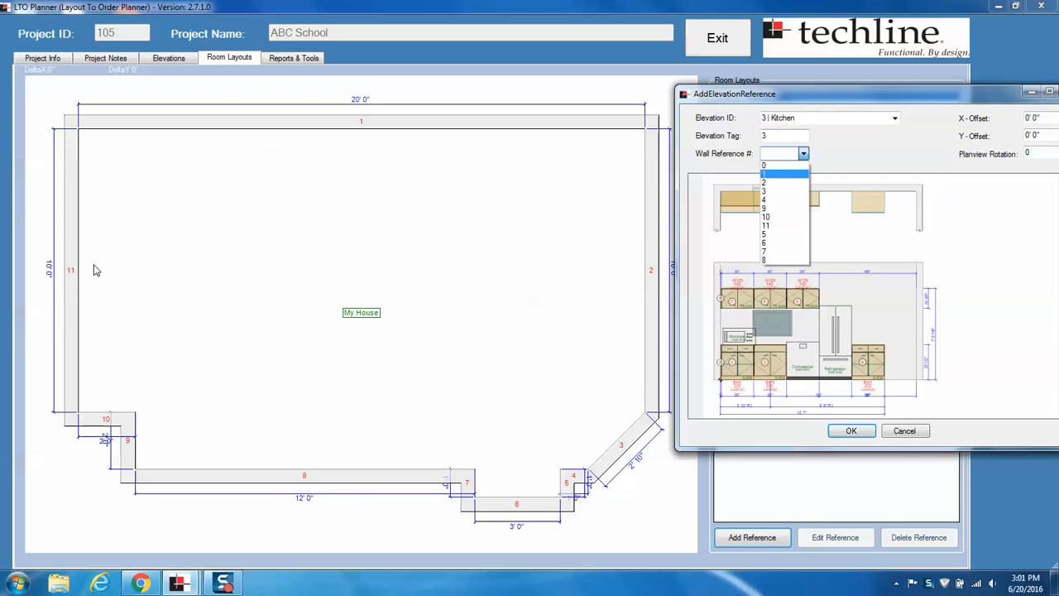
{"action": "left_click", "coordinate": [773, 174]}
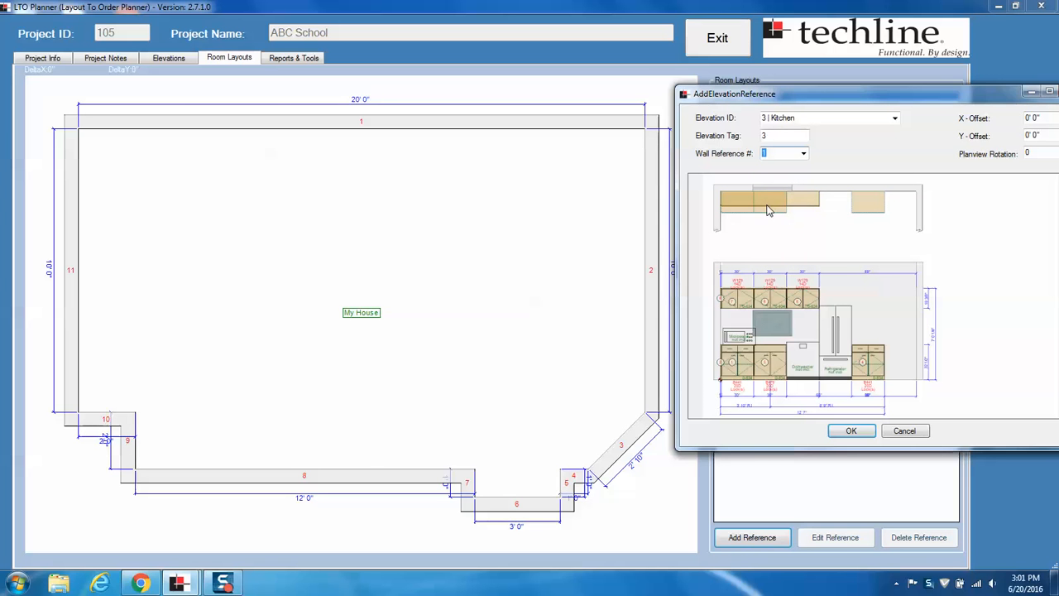
{"action": "left_click_drag", "start_coordinate": [890, 99], "coordinate": [407, 97]}
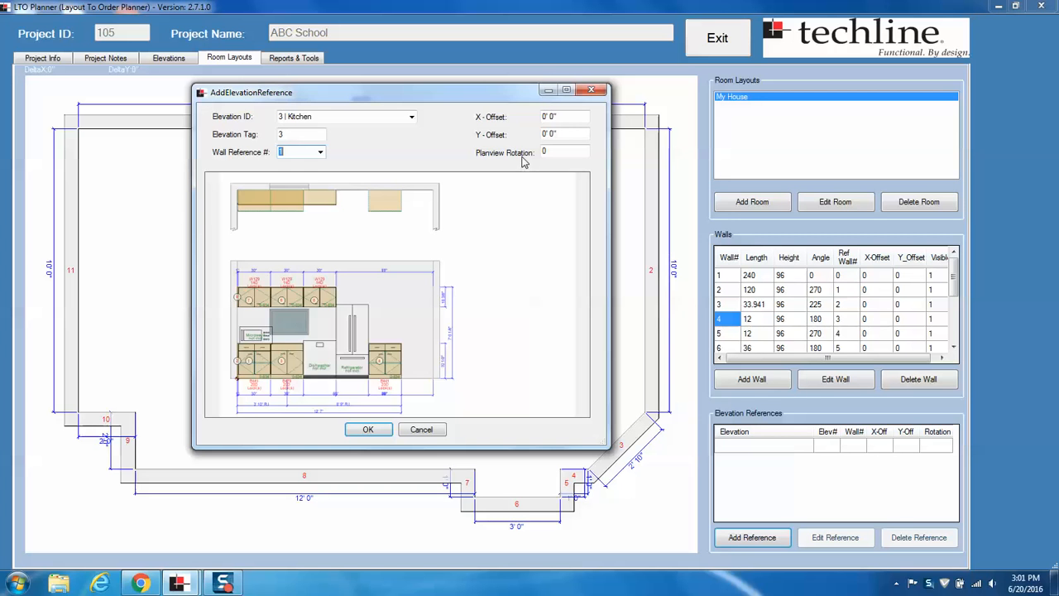
{"action": "left_click", "coordinate": [369, 430]}
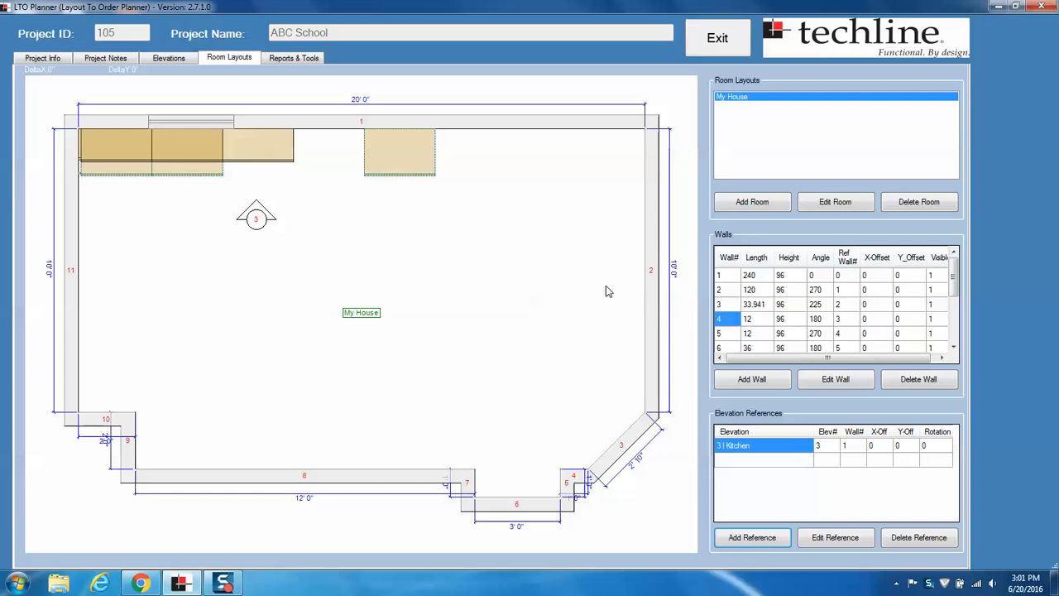
{"action": "double_click", "coordinate": [256, 222]}
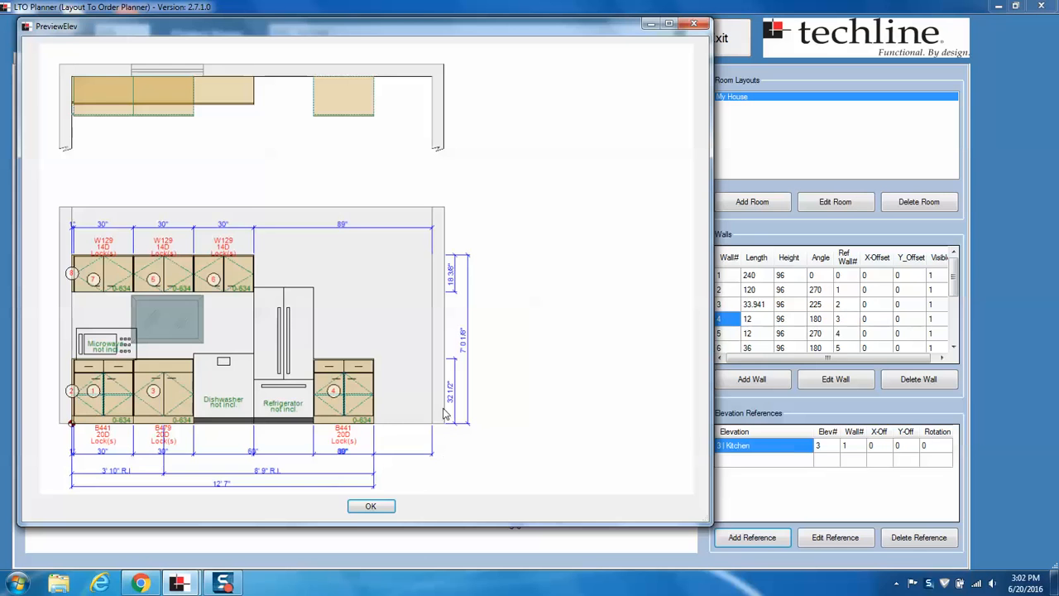
{"action": "left_click", "coordinate": [372, 508]}
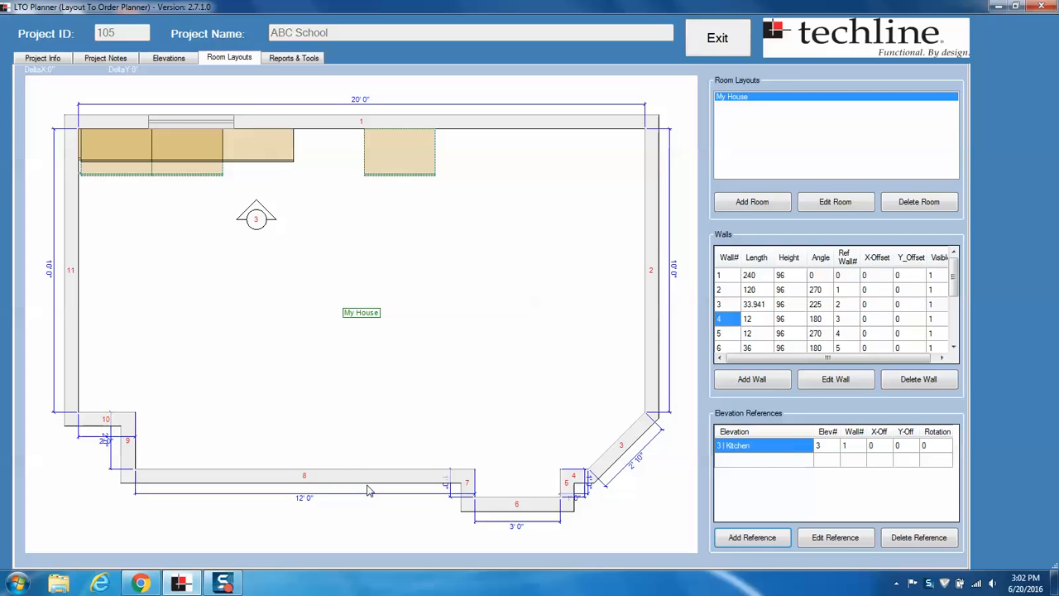
Add an elevation reference for the Mailoroom elevation to wall 2 with elevation tag 2.
{"action": "right_click", "coordinate": [650, 264]}
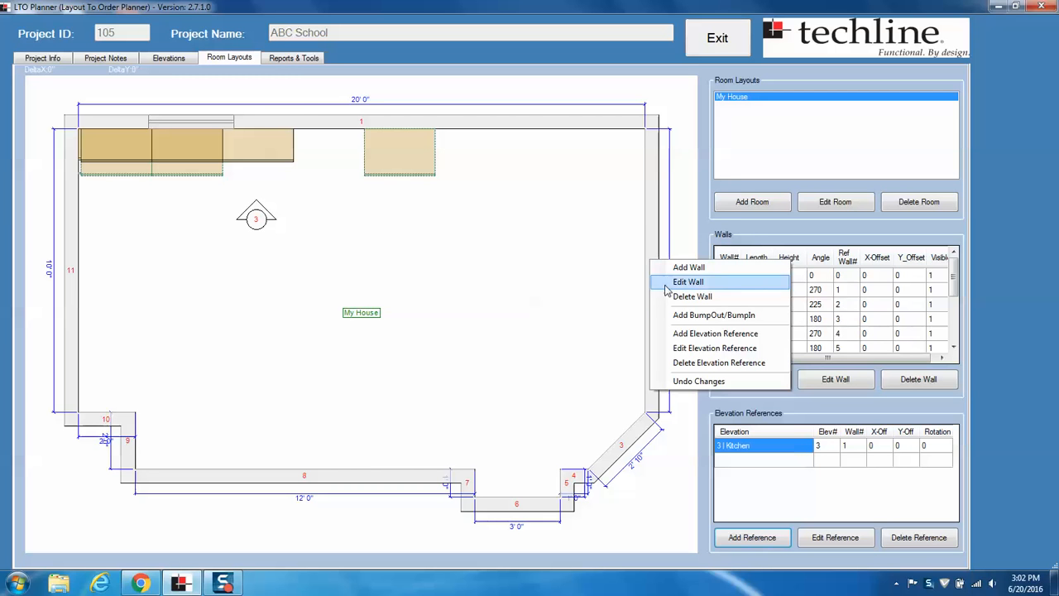
{"action": "left_click", "coordinate": [677, 341]}
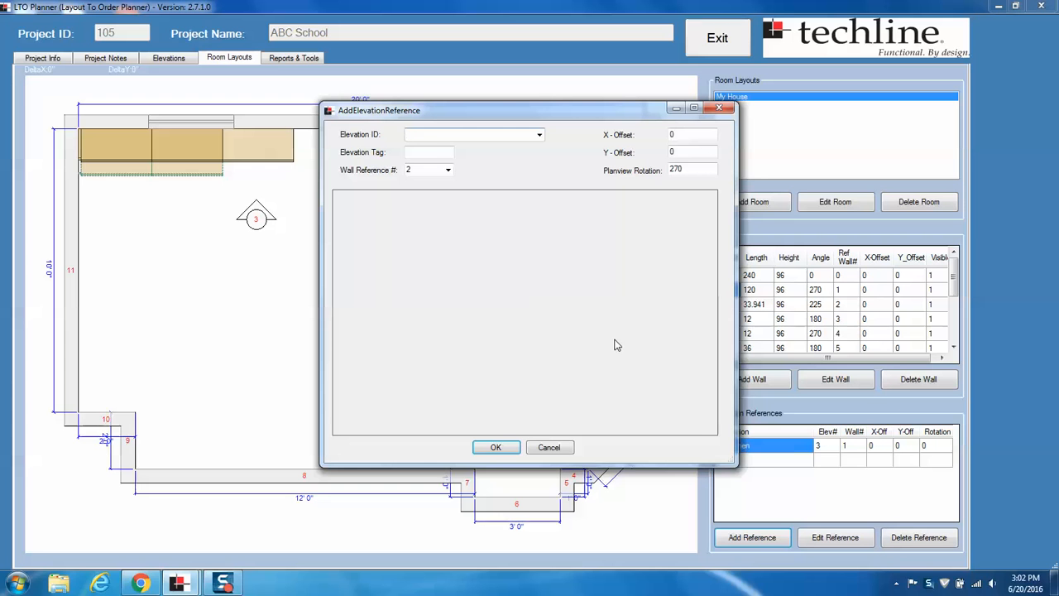
{"action": "left_click", "coordinate": [536, 136]}
{"action": "left_click", "coordinate": [456, 154]}
{"action": "left_click", "coordinate": [416, 150]}
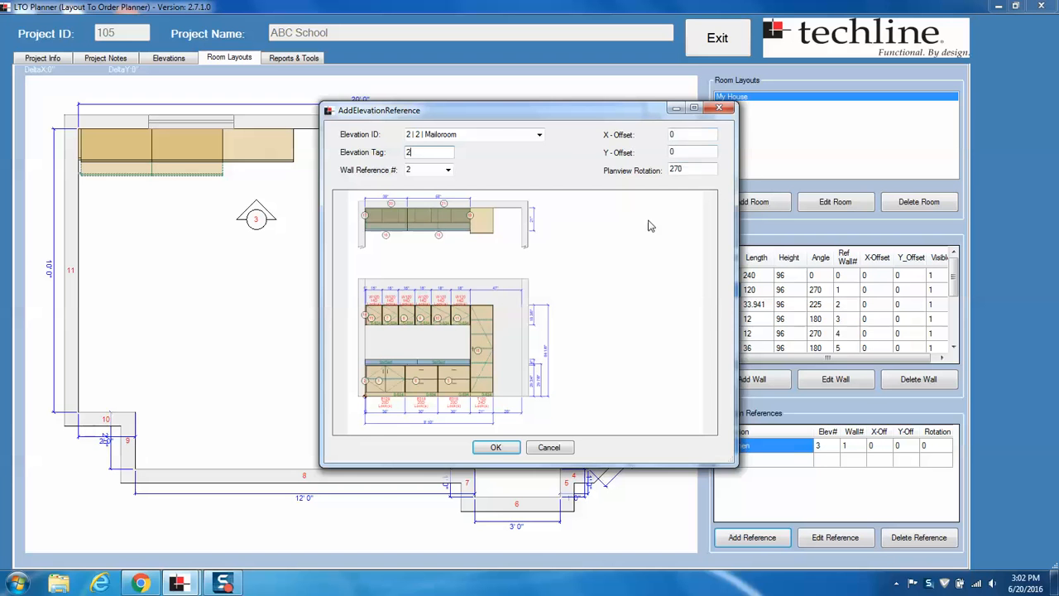
{"action": "left_click", "coordinate": [488, 447]}
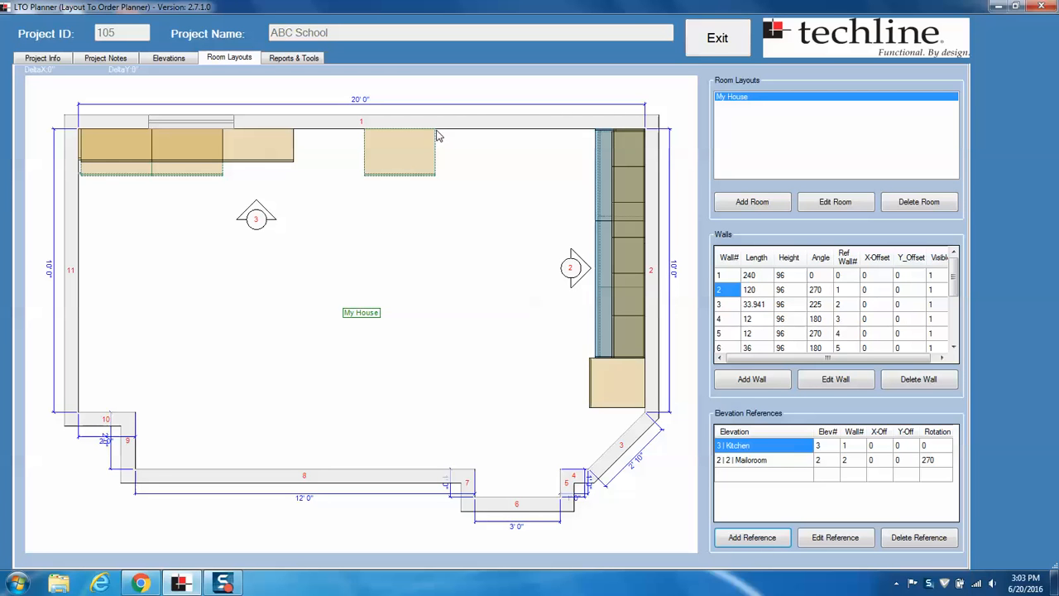
Draw a partition wall down from wall 1 at the outer edge of the separate kitchen cabinet and set its length to 100.
{"action": "left_click_drag", "start_coordinate": [437, 135], "coordinate": [440, 276]}
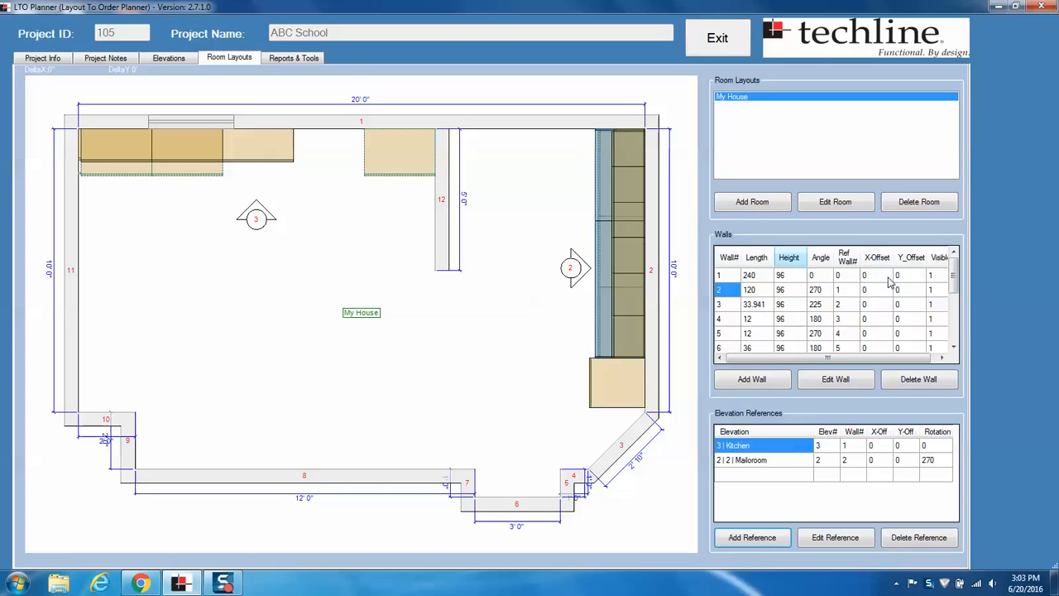
{"action": "left_click_drag", "start_coordinate": [955, 284], "coordinate": [956, 342]}
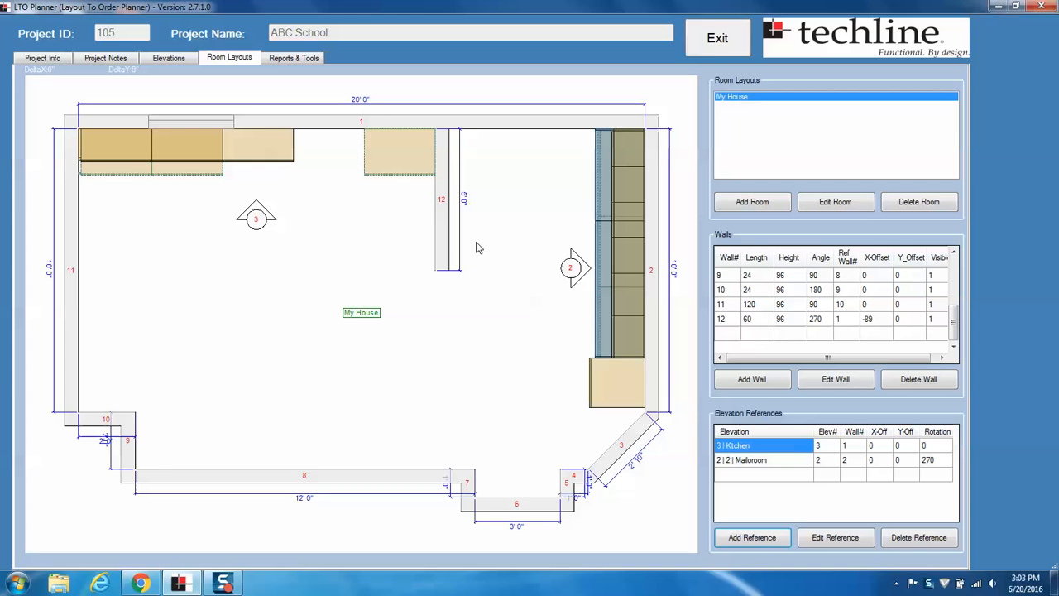
{"action": "left_click", "coordinate": [767, 323]}
{"action": "left_click", "coordinate": [768, 323]}
{"action": "type", "text": "100"}
{"action": "key", "text": "Tab"}
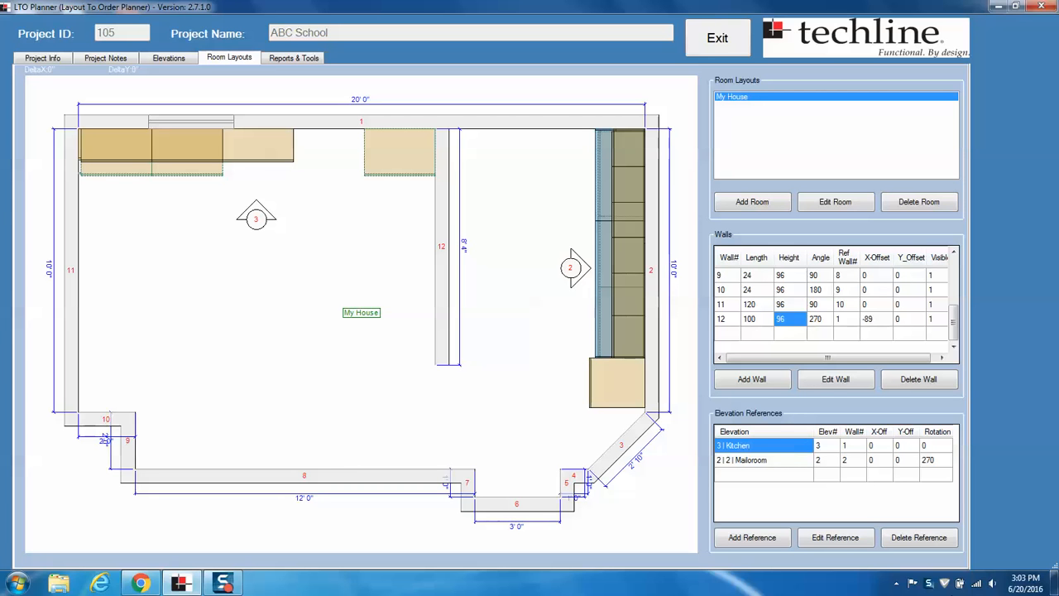
Add the Island elevation with tag 4 in the open floor area, offset about 88 and -56 from wall 1's start.
{"action": "right_click", "coordinate": [287, 268]}
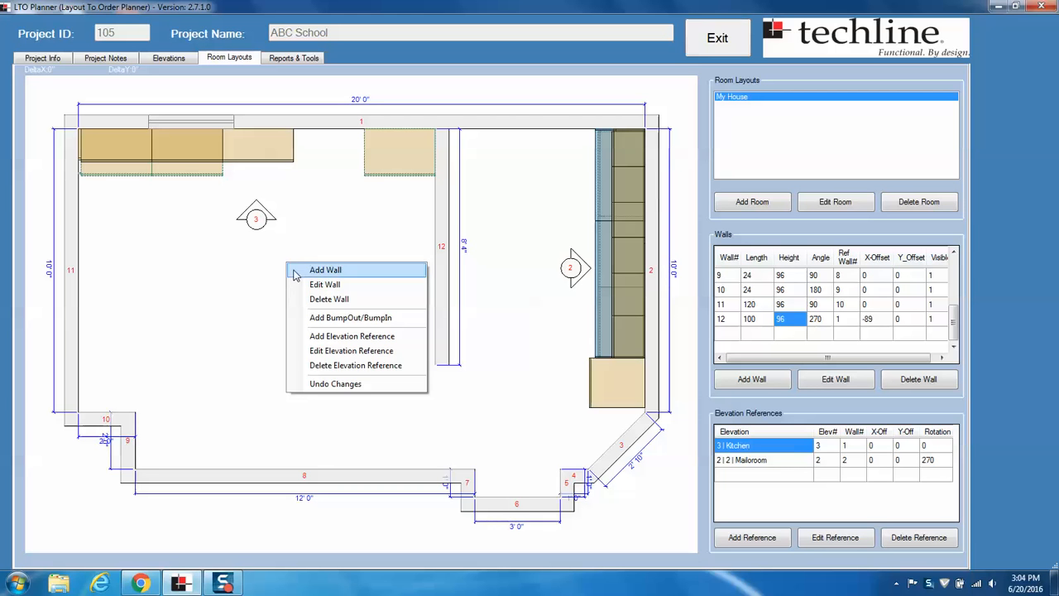
{"action": "left_click", "coordinate": [316, 338]}
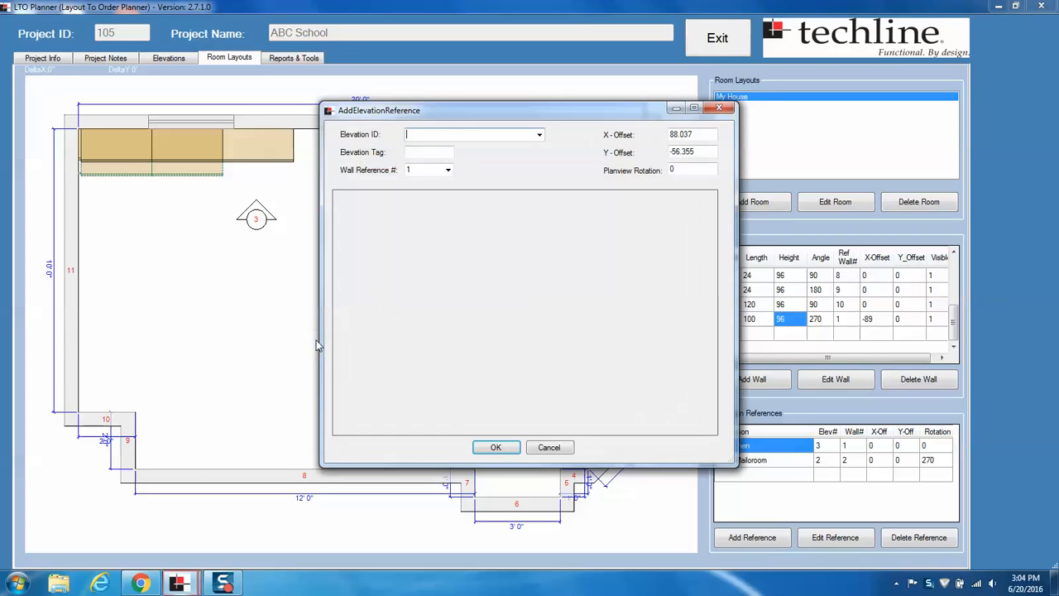
{"action": "left_click", "coordinate": [539, 134]}
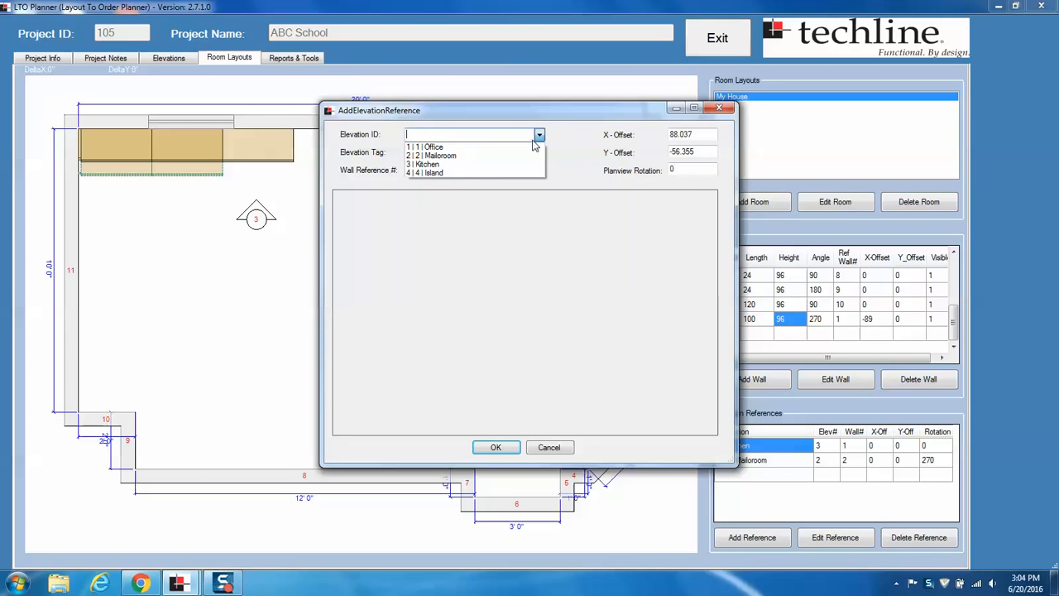
{"action": "left_click", "coordinate": [494, 172]}
{"action": "left_click", "coordinate": [428, 154]}
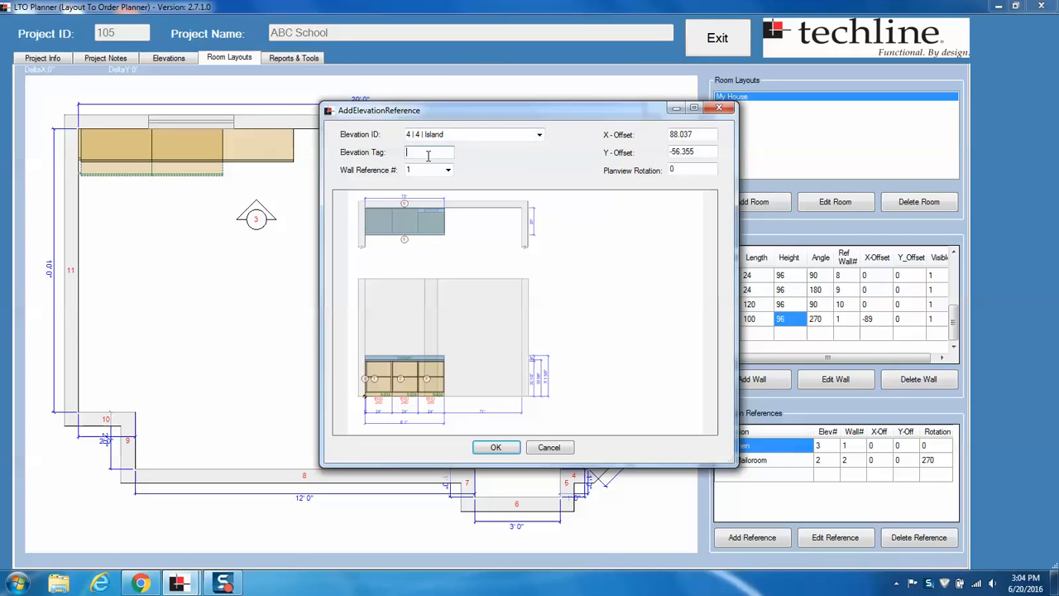
{"action": "type", "text": "4"}
{"action": "left_click", "coordinate": [497, 448]}
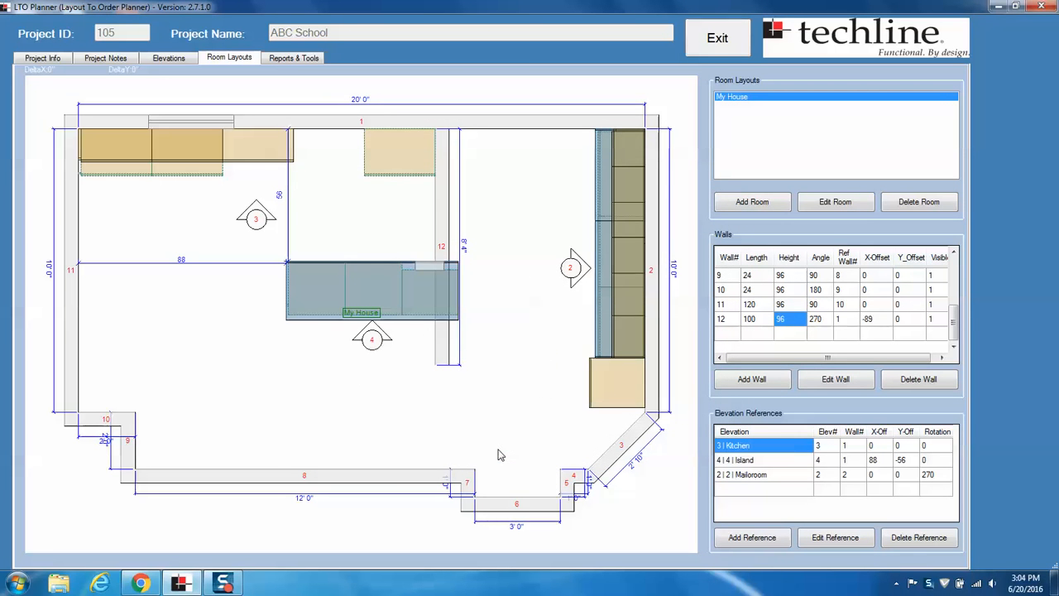
Set the Island reference's X offset to 78.
{"action": "left_click", "coordinate": [880, 461]}
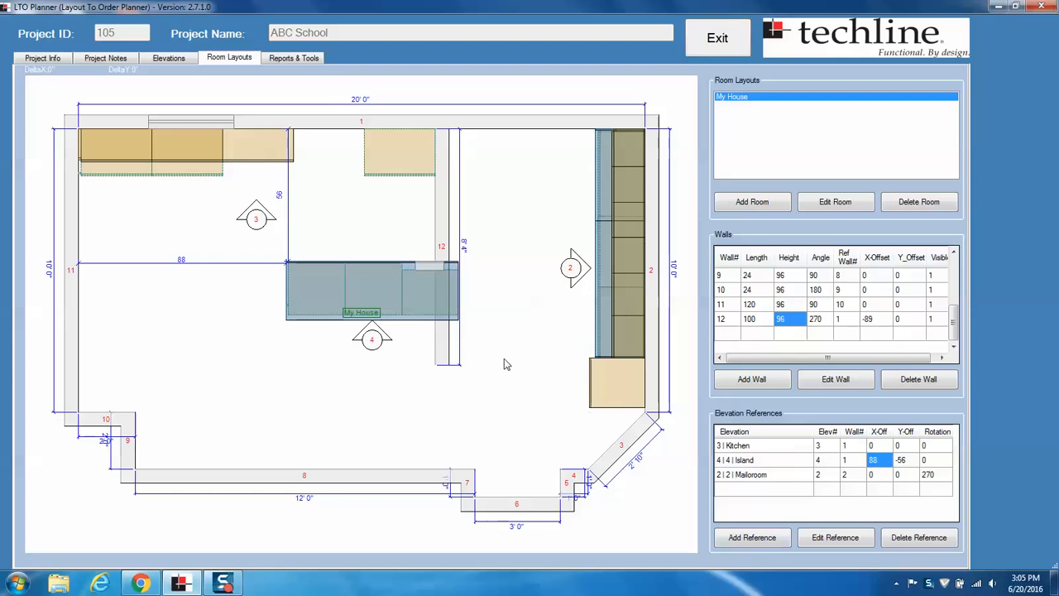
{"action": "type", "text": "78"}
{"action": "key", "text": "Tab"}
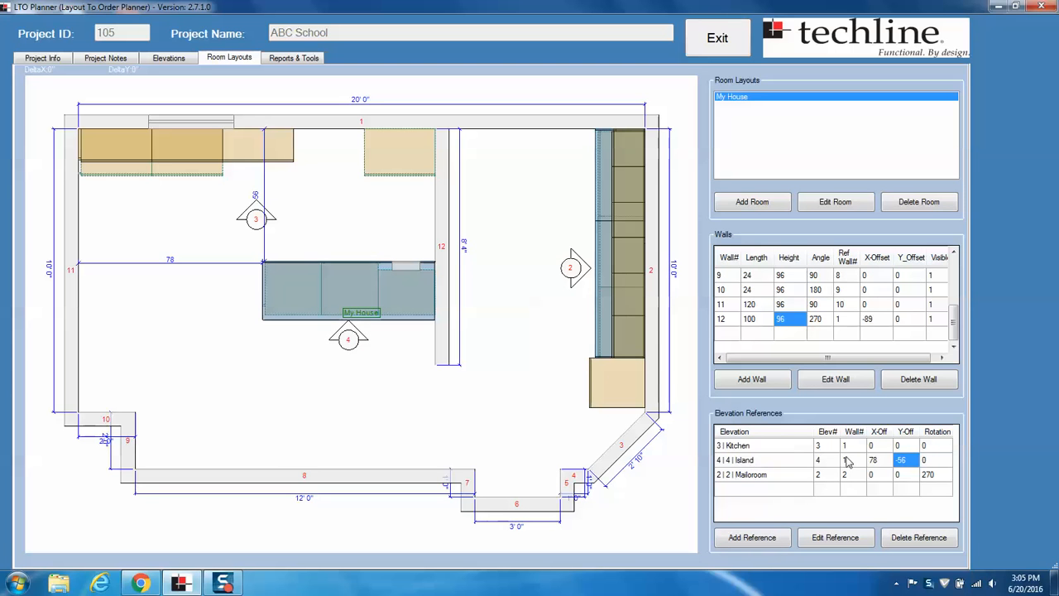
{"action": "left_click", "coordinate": [875, 461]}
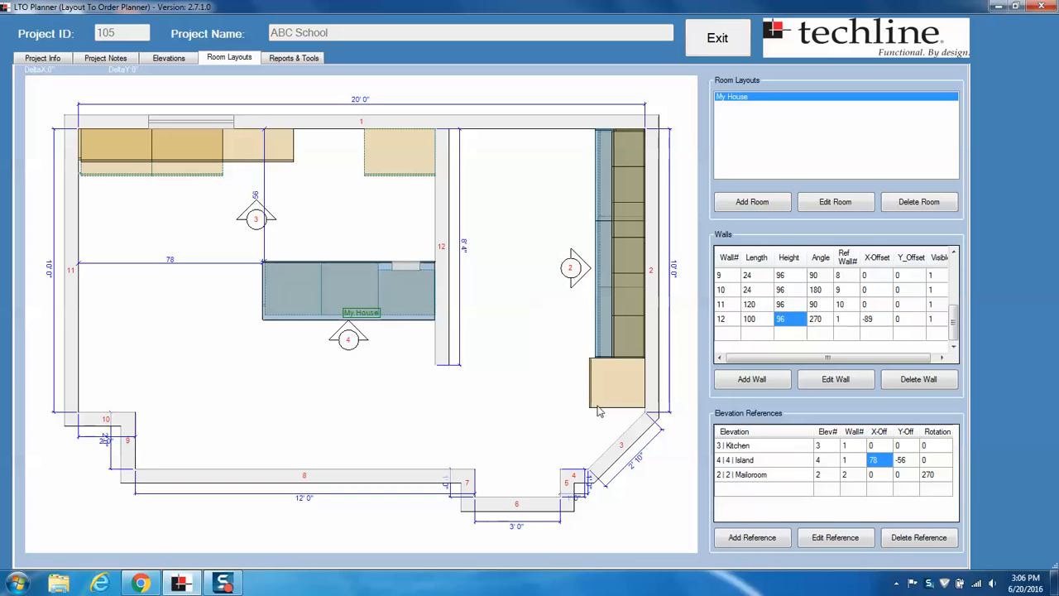
Open the Island elevation reference's edit settings from the reference table and again from the floor plan, closing them each time without updating.
{"action": "left_click", "coordinate": [761, 462]}
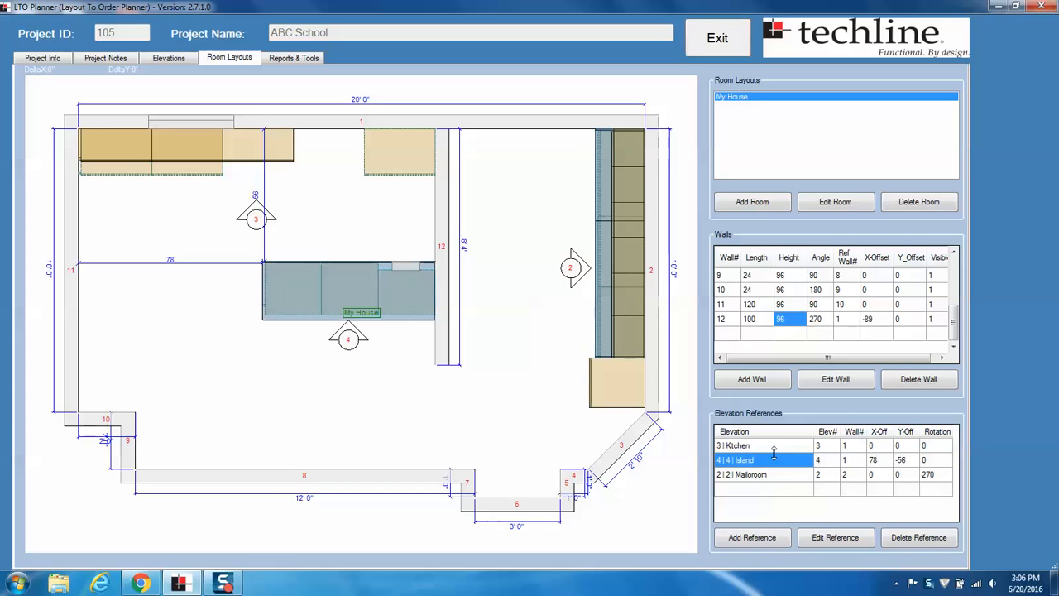
{"action": "left_click", "coordinate": [836, 540]}
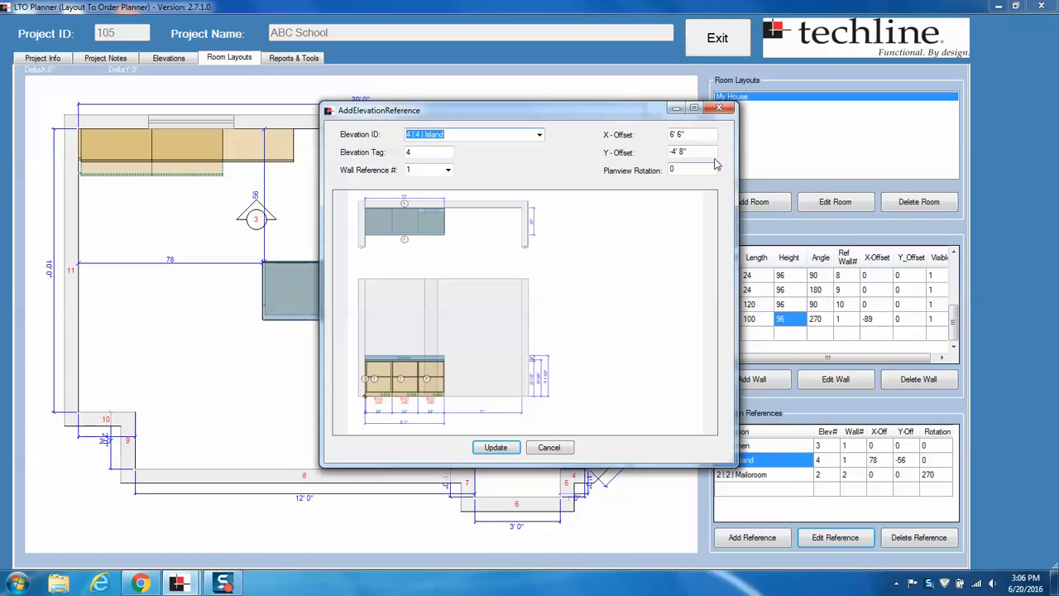
{"action": "left_click", "coordinate": [718, 107]}
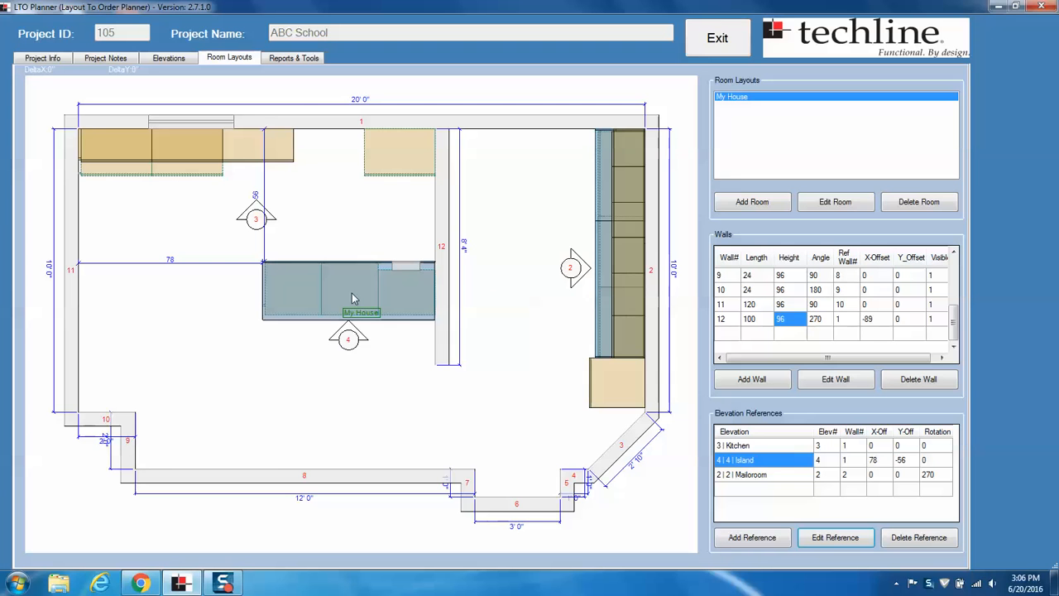
{"action": "right_click", "coordinate": [352, 293]}
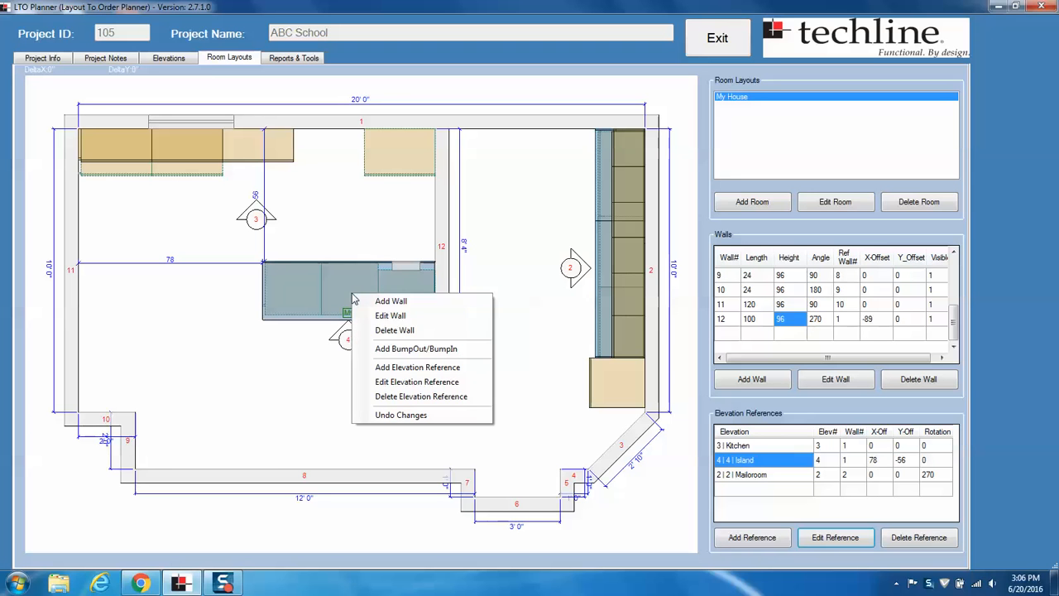
{"action": "left_click", "coordinate": [405, 389]}
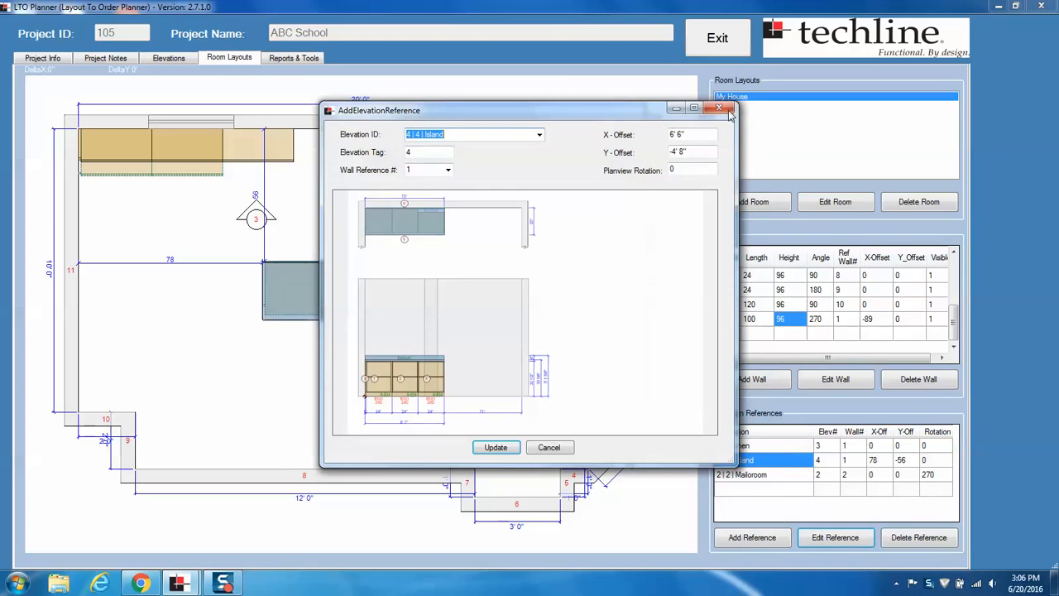
{"action": "left_click", "coordinate": [718, 110]}
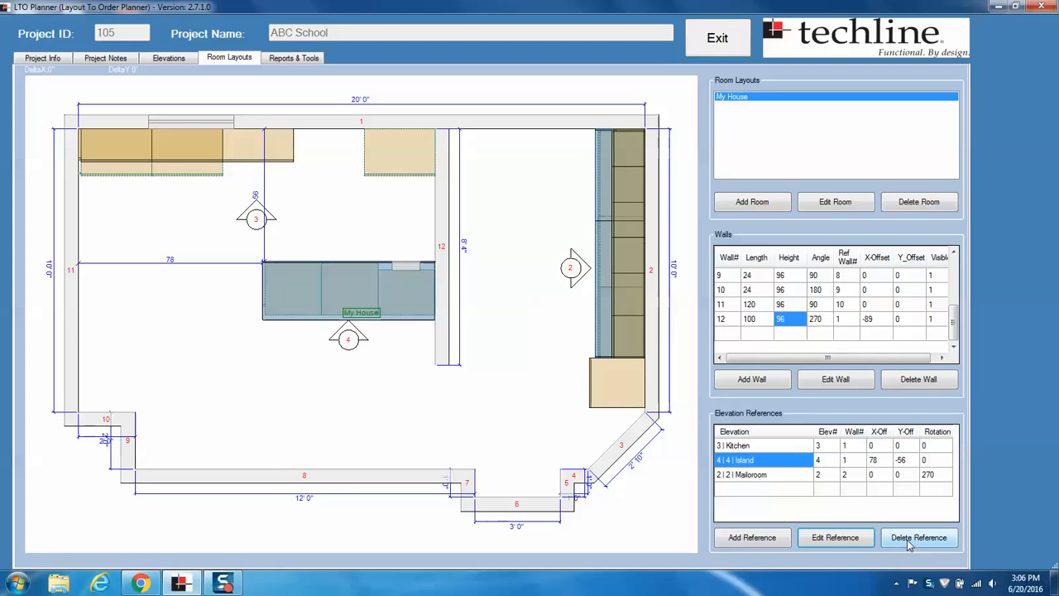